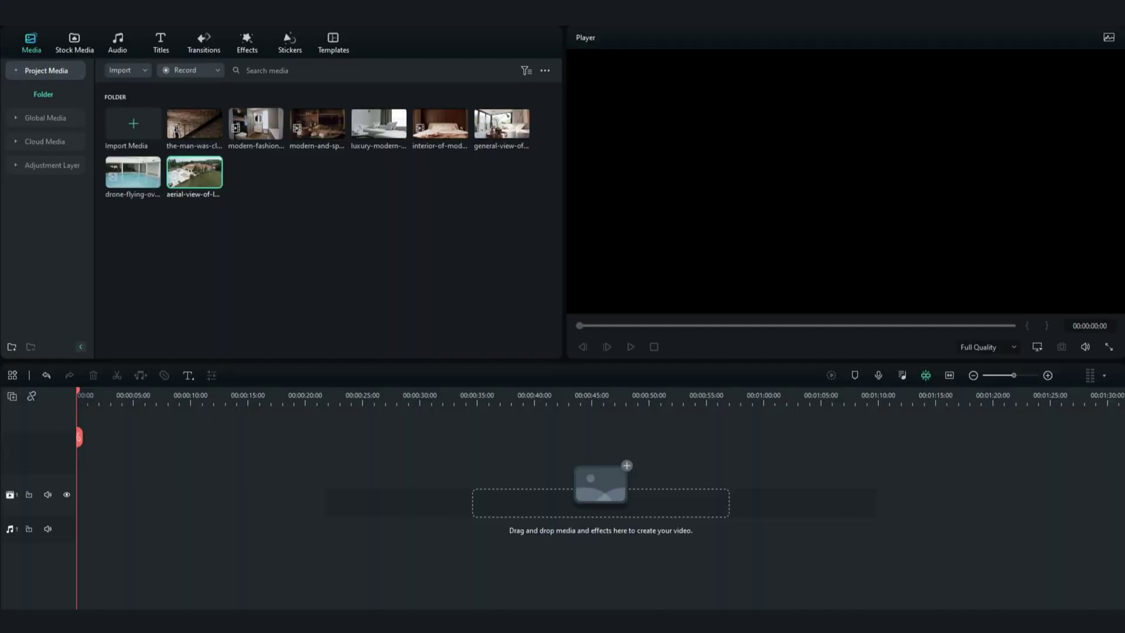
# - Search the templates for "real estate" and add the real estate promo template with the living-room thumbnail at the start of the timeline
pyautogui.click(333, 43)
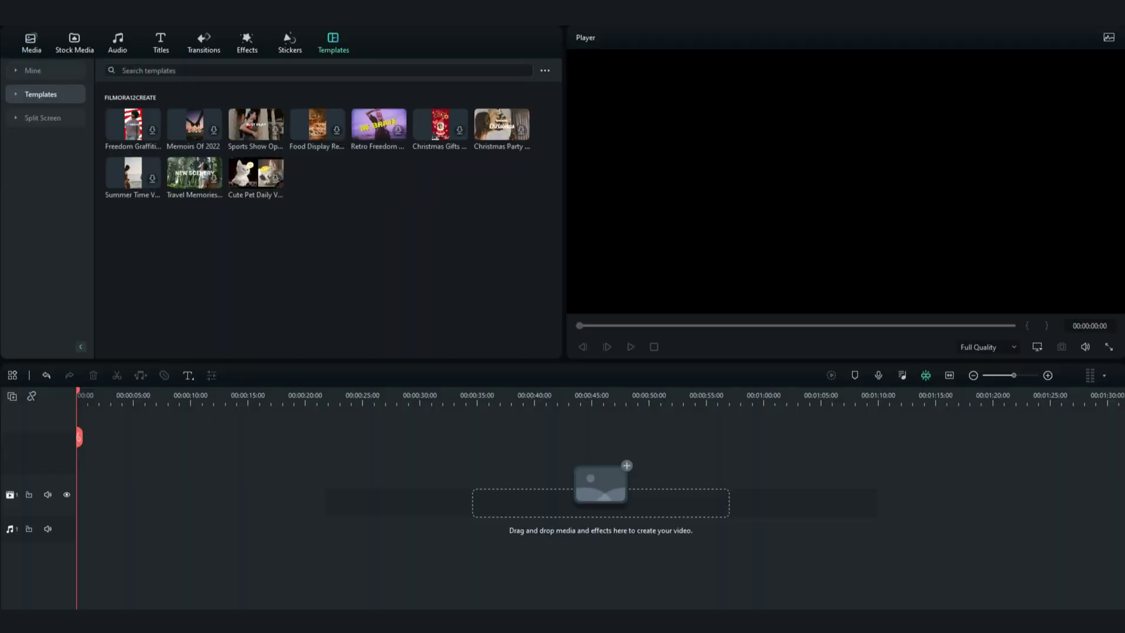
pyautogui.click(318, 70)
pyautogui.write('real estat')
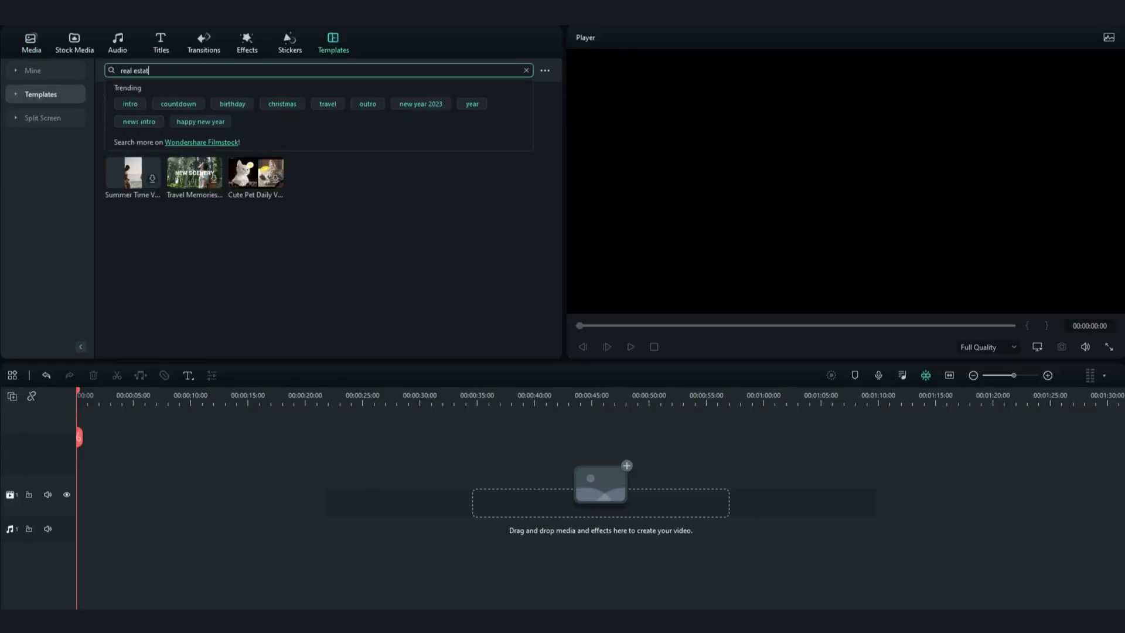
pyautogui.write('e')
pyautogui.press('Return')
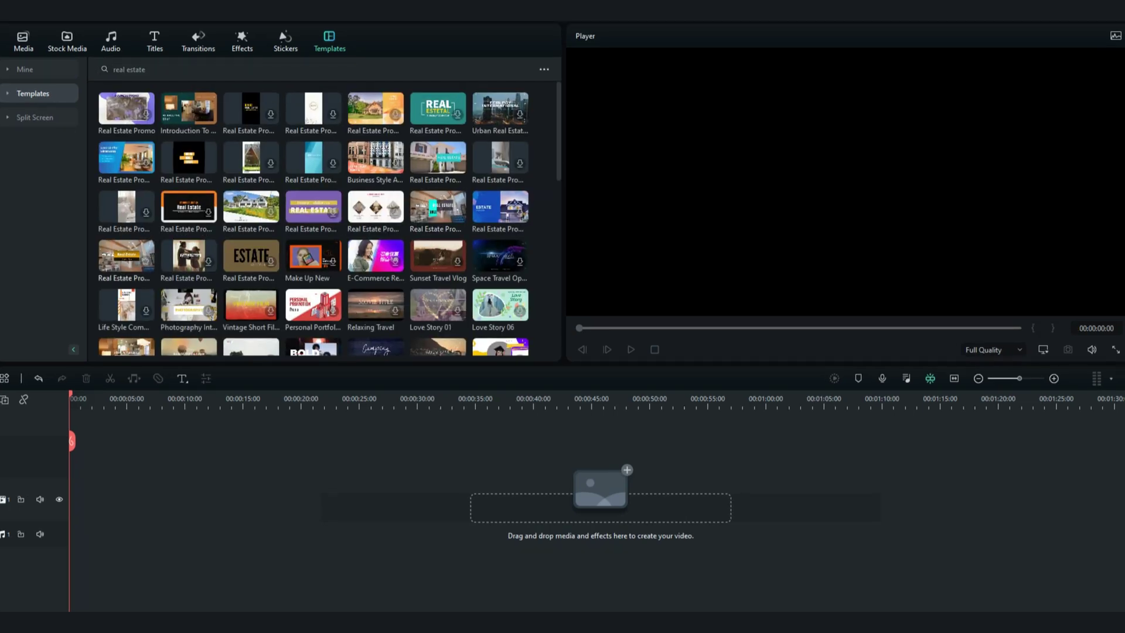
pyautogui.moveTo(126, 256); pyautogui.dragTo(76, 499)
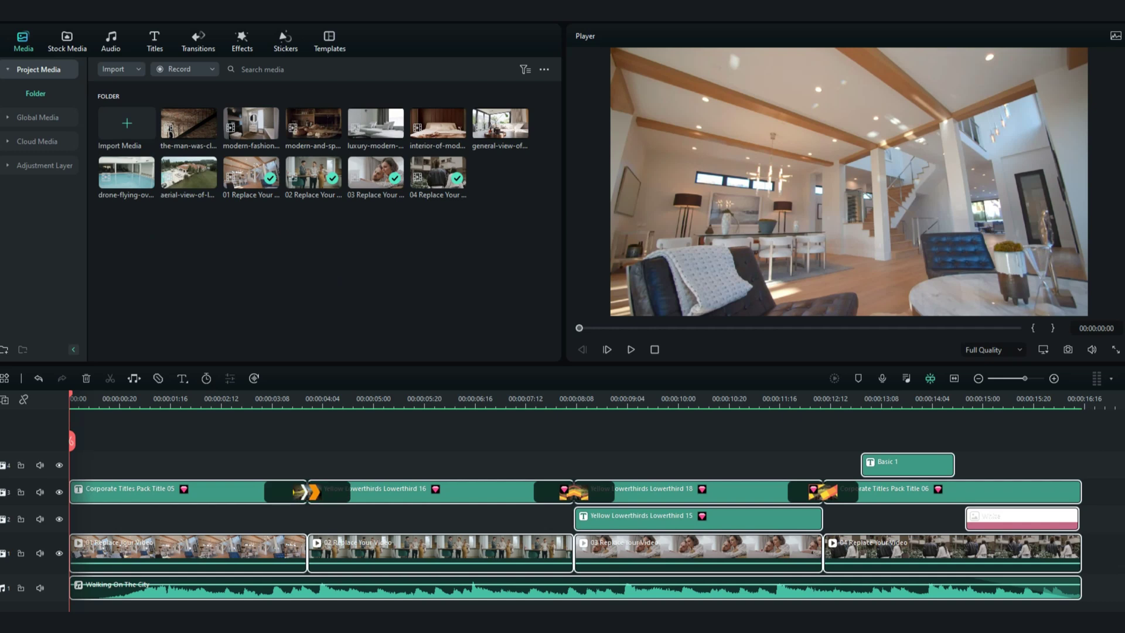
pyautogui.press('Escape')
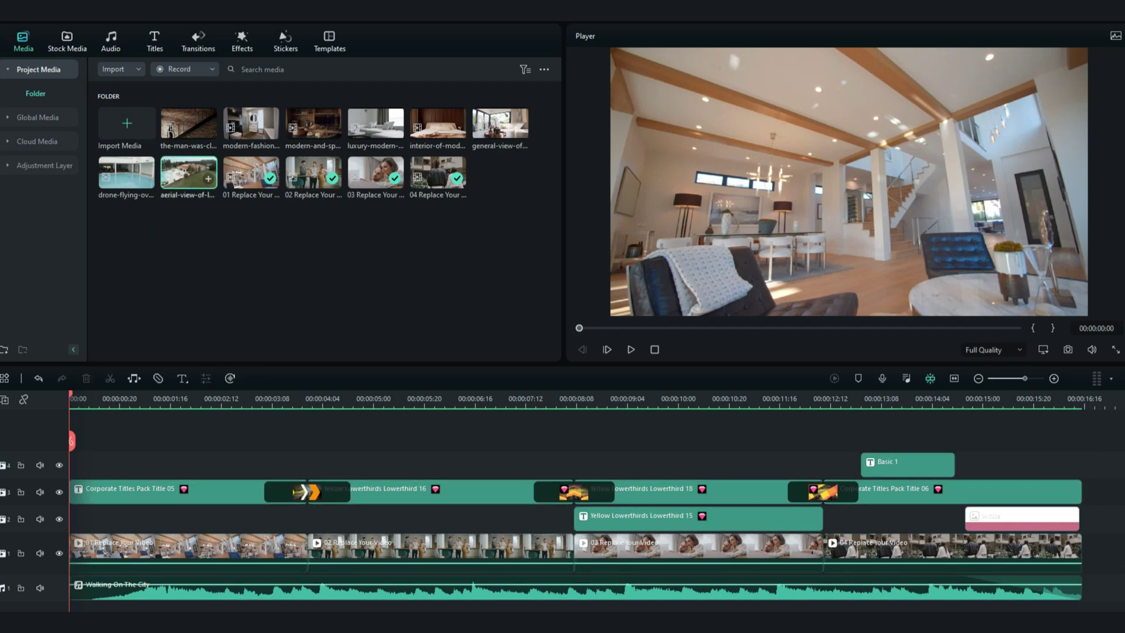
# - Replace the template's first placeholder clip with the aerial view of the luxury house, trimmed to a duration of 00:00:03:19
pyautogui.moveTo(188, 173); pyautogui.dragTo(70, 431)
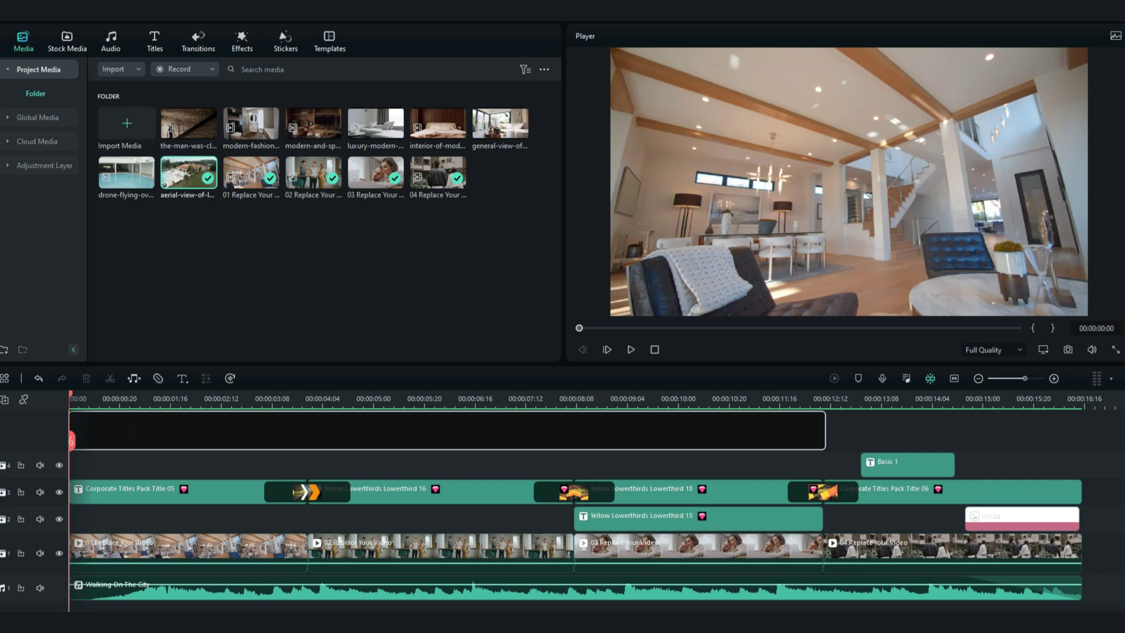
pyautogui.moveTo(117, 431); pyautogui.dragTo(117, 431)
pyautogui.moveTo(315, 477); pyautogui.dragTo(307, 478)
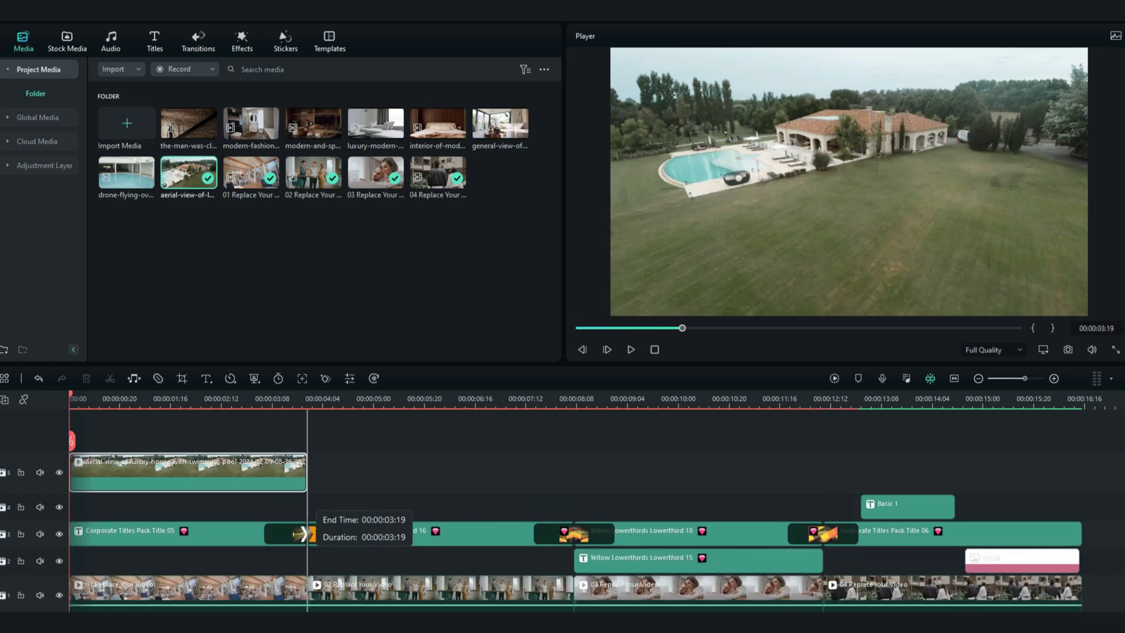
pyautogui.scroll(-1, 575, 516)
pyautogui.click(188, 565)
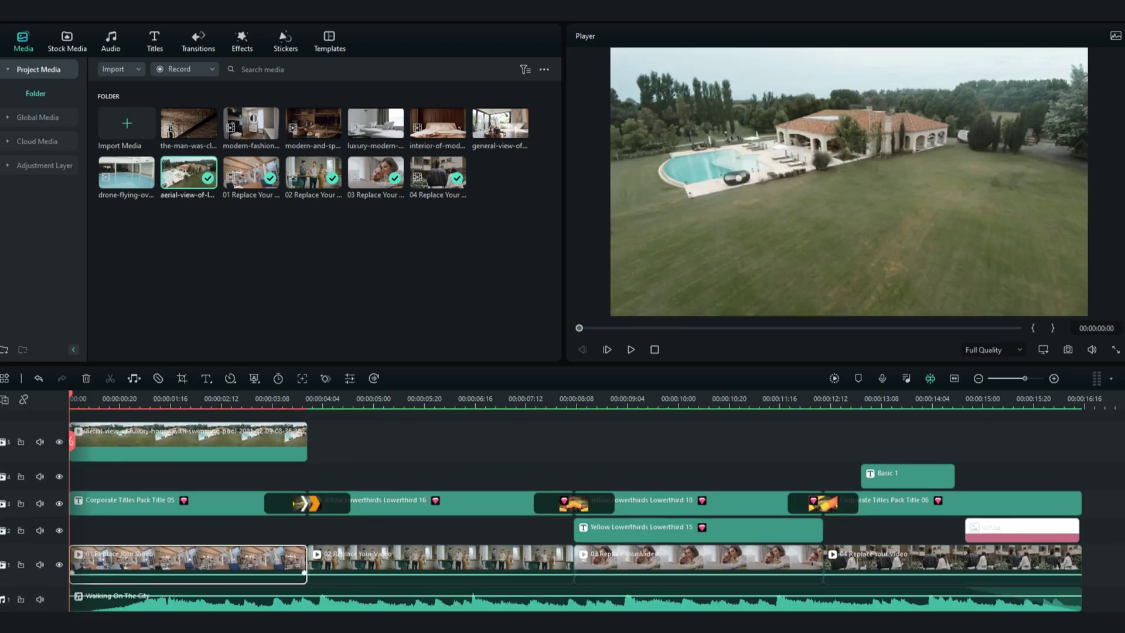
pyautogui.press('Delete')
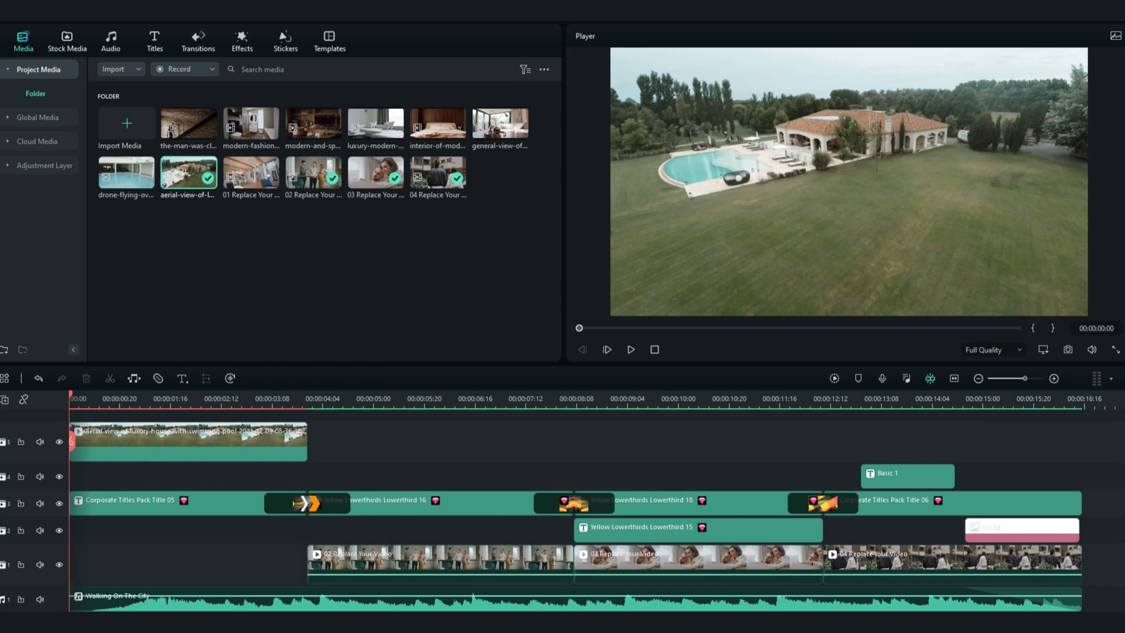
pyautogui.moveTo(188, 442); pyautogui.dragTo(188, 565)
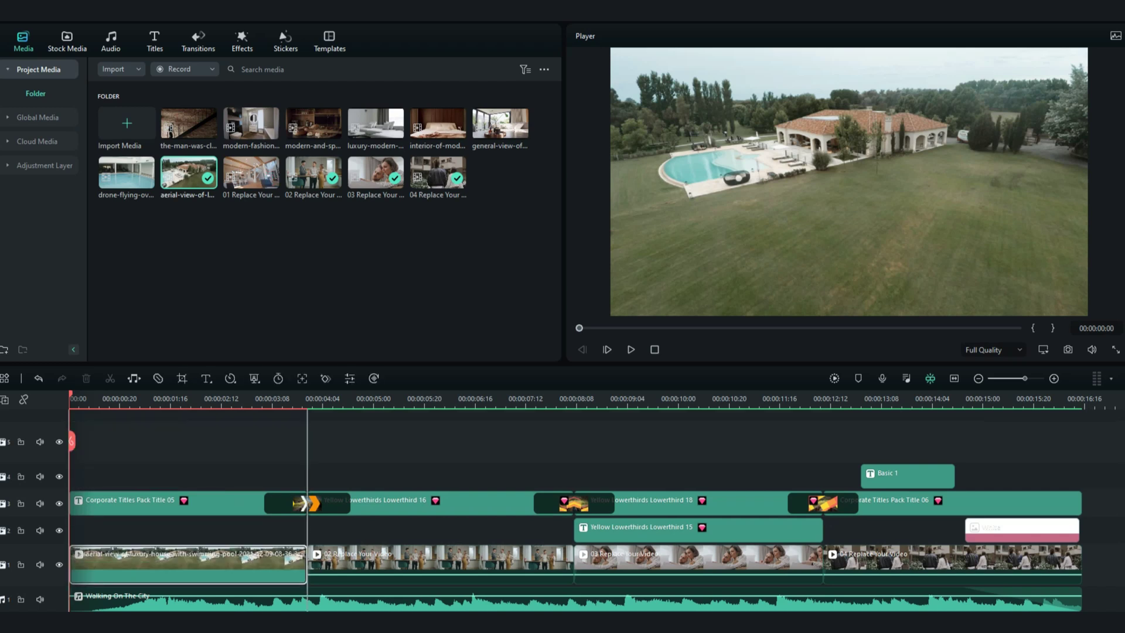
# - Replace the second placeholder clip with the general view of the luxury living room, trimmed to fill the same slot
pyautogui.click(440, 565)
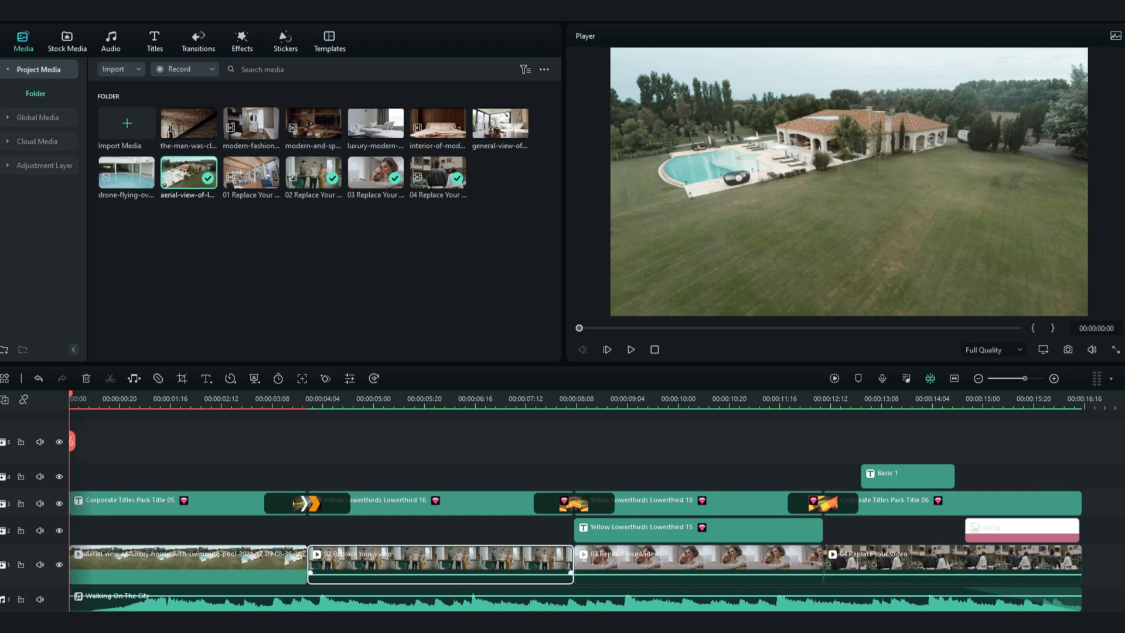
pyautogui.press('Delete')
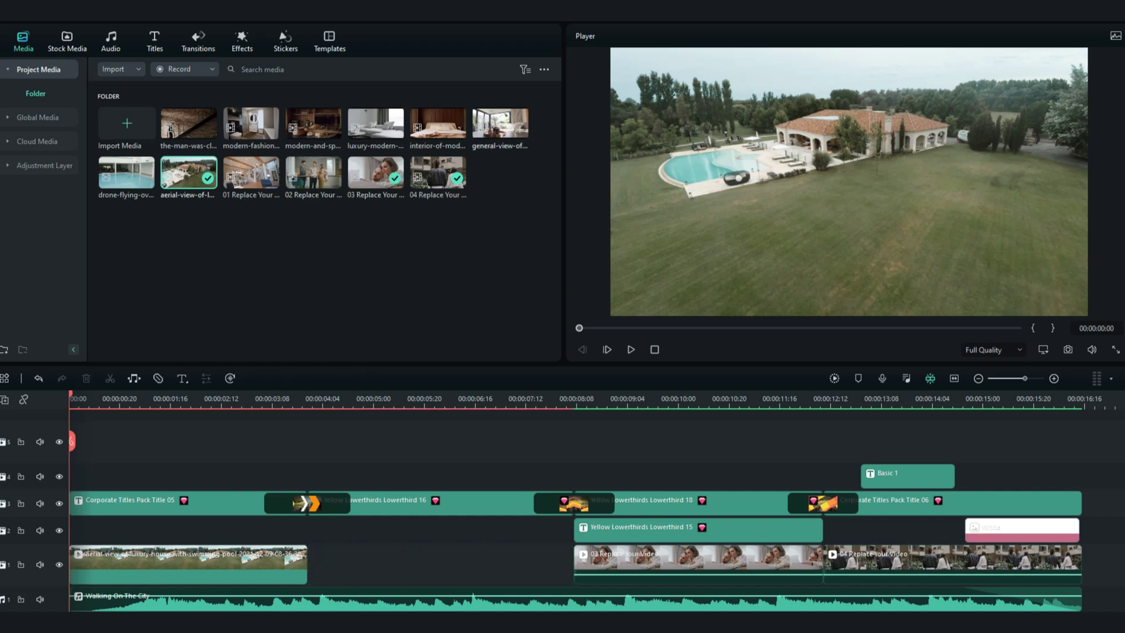
pyautogui.moveTo(500, 123); pyautogui.dragTo(71, 442)
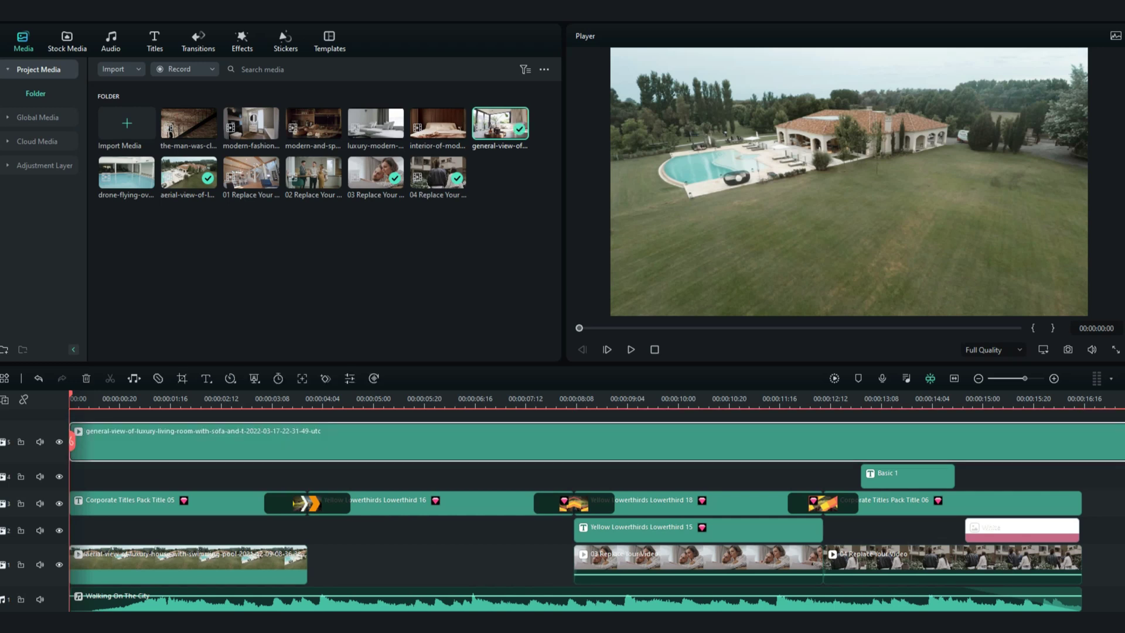
pyautogui.hscroll(2, 597, 503)
pyautogui.moveTo(1104, 441); pyautogui.dragTo(467, 560)
# - Replace the third placeholder clip with the modern and spacious wooden kitchen video, trimmed to a duration of 00:00:03:23
pyautogui.click(515, 559)
pyautogui.press('Delete')
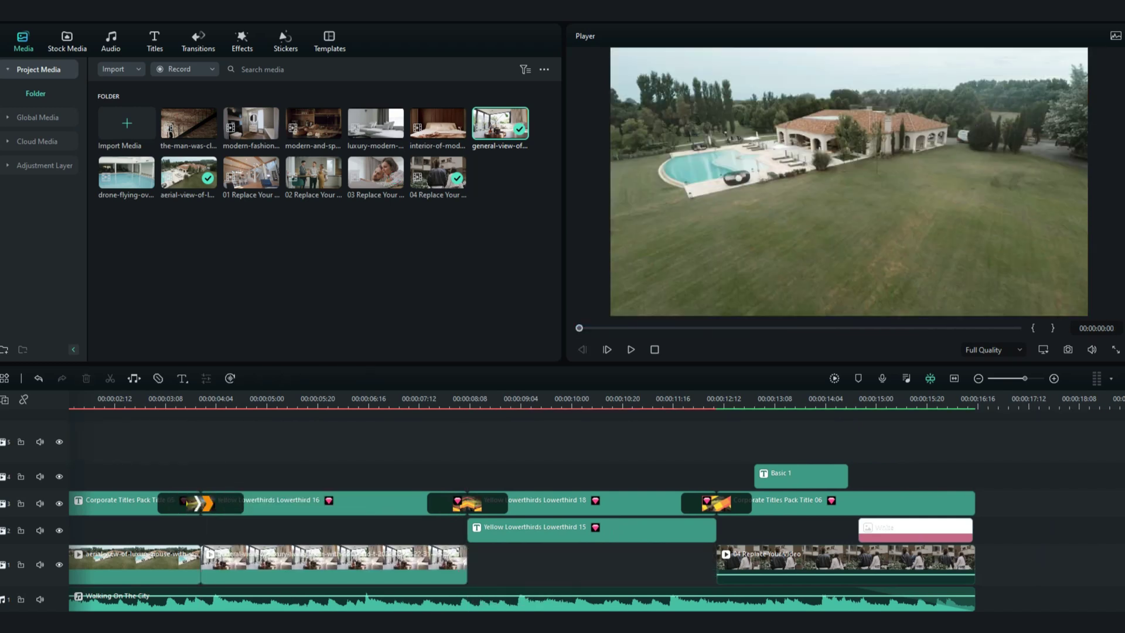
pyautogui.moveTo(313, 123); pyautogui.dragTo(308, 445)
pyautogui.moveTo(309, 445); pyautogui.dragTo(467, 446)
pyautogui.moveTo(849, 445); pyautogui.dragTo(716, 446)
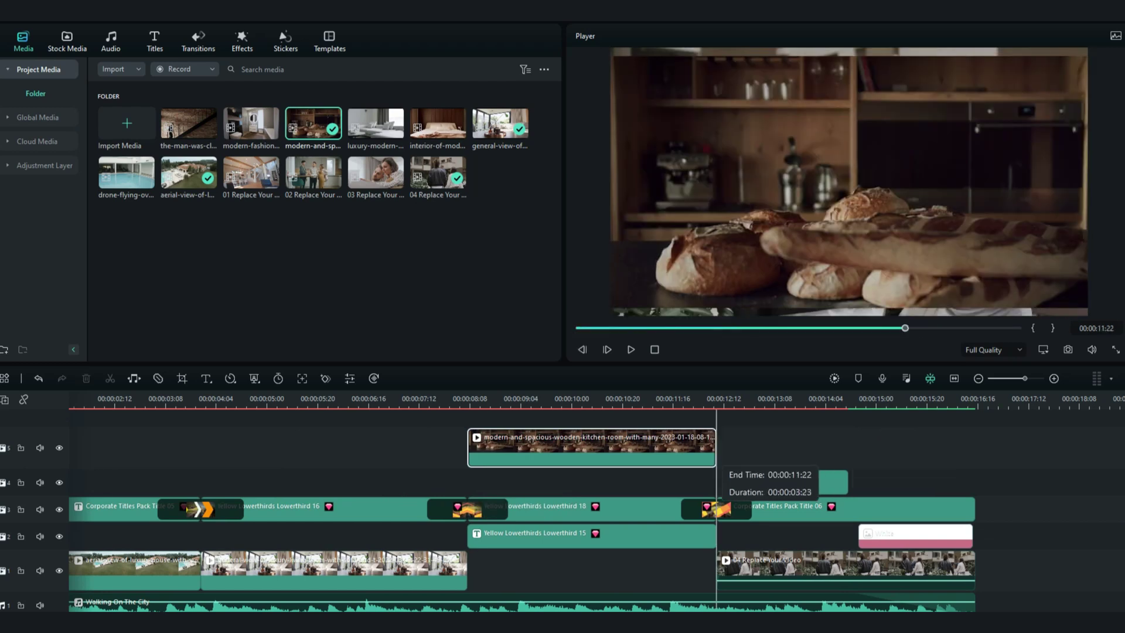
pyautogui.moveTo(592, 445); pyautogui.dragTo(592, 568)
# - Replace the fourth placeholder clip with the drone footage of the swimming pool, trimmed to the end of the template
pyautogui.click(845, 568)
pyautogui.press('Delete')
pyautogui.moveTo(126, 173); pyautogui.dragTo(716, 446)
pyautogui.hscroll(4, 597, 510)
pyautogui.moveTo(1027, 445); pyautogui.dragTo(658, 446)
pyautogui.moveTo(527, 446); pyautogui.dragTo(527, 569)
pyautogui.hscroll(-4, 527, 509)
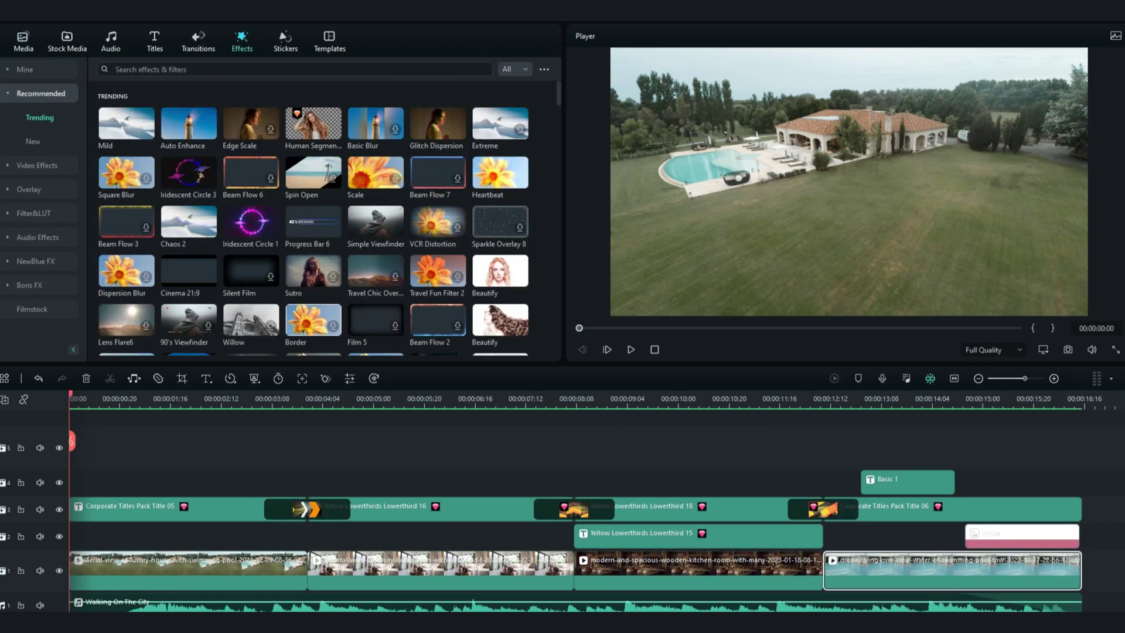
# - Search the effects for "cinema" and add Cinema 21:9 on the uppermost track, extended over the whole video
pyautogui.click(295, 69)
pyautogui.write('cinema')
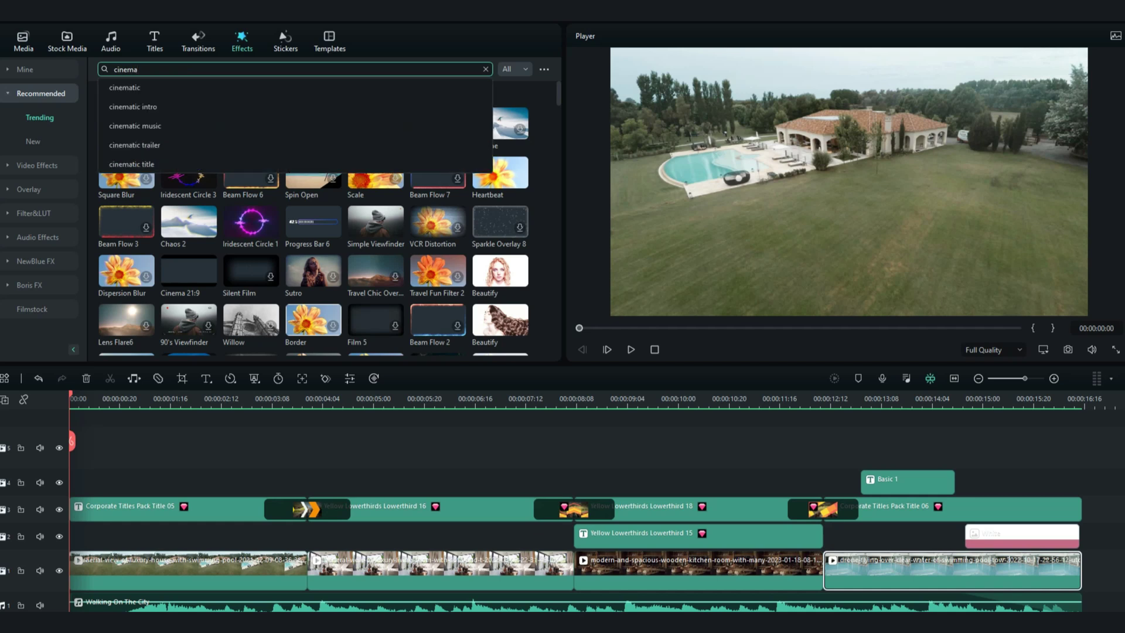
pyautogui.press('Return')
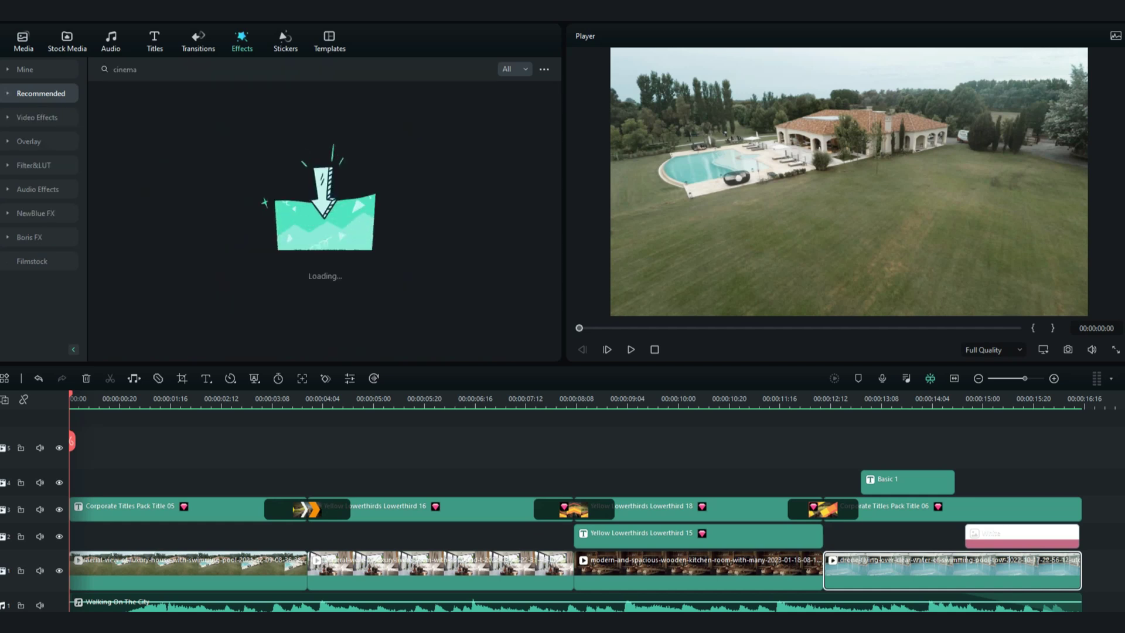
pyautogui.moveTo(126, 109); pyautogui.dragTo(164, 449)
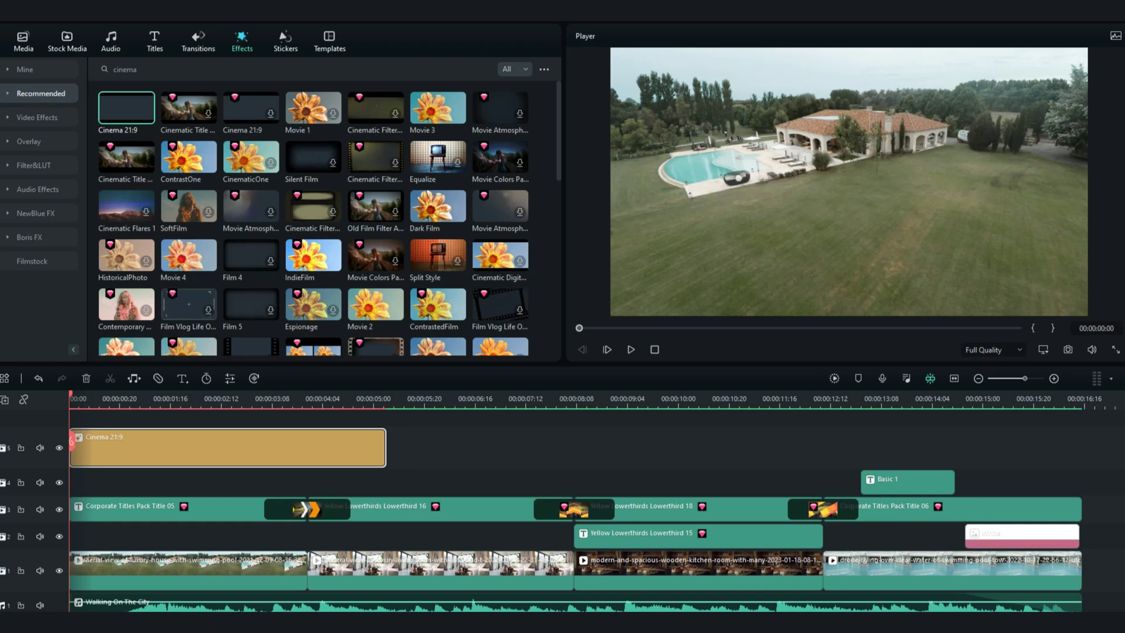
pyautogui.moveTo(385, 448); pyautogui.dragTo(1082, 448)
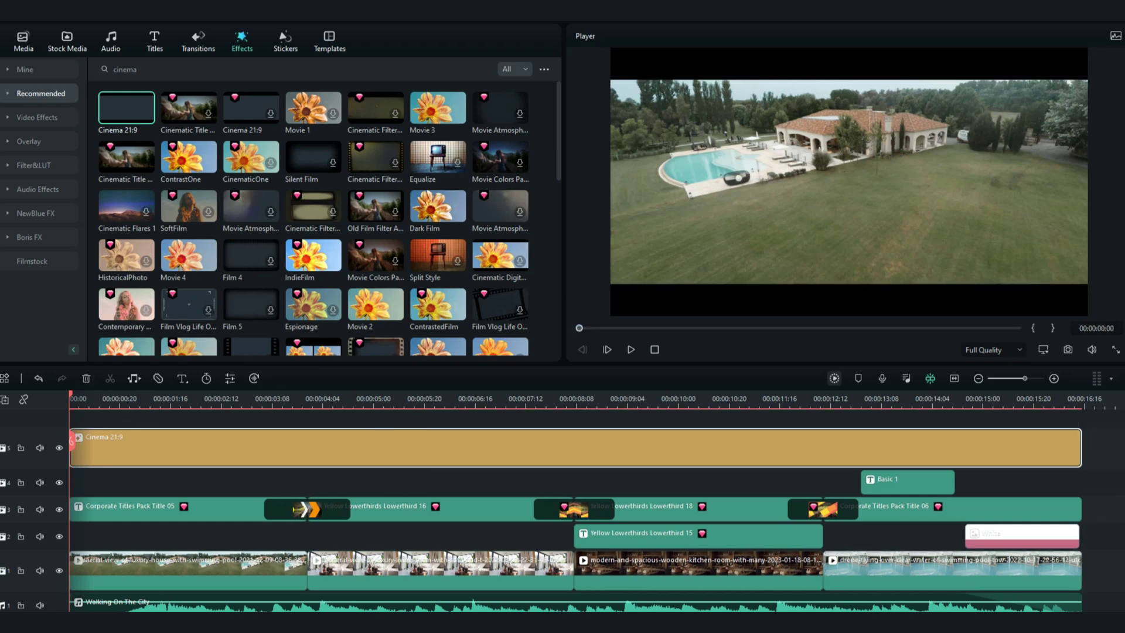
pyautogui.scroll(1, 574, 515)
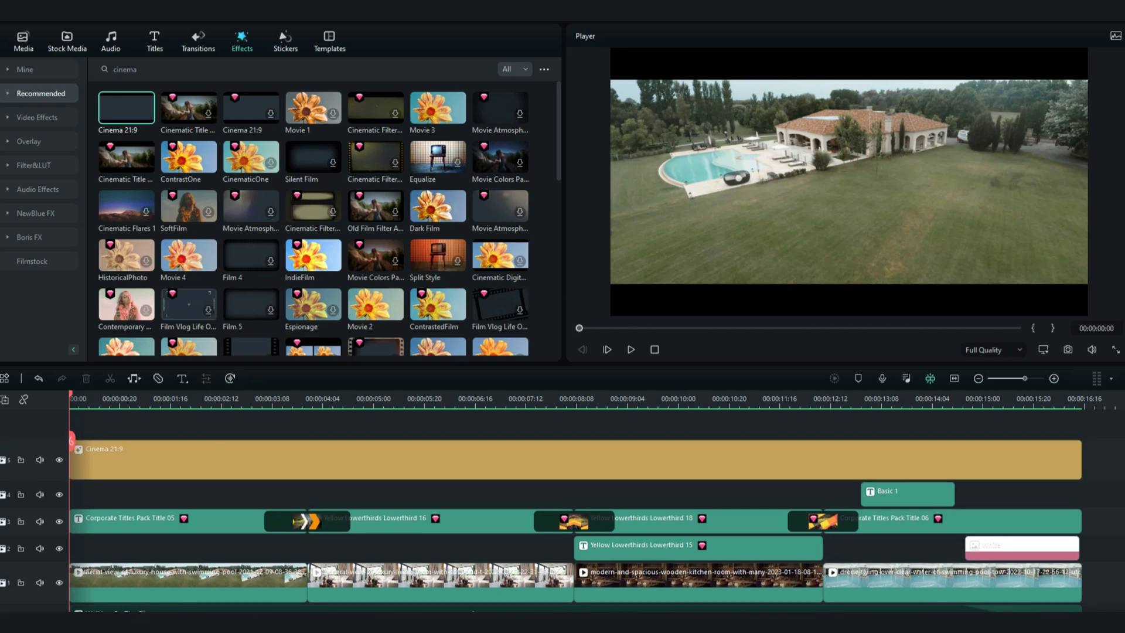
pyautogui.scroll(-2, 574, 510)
# - Play to the "Whether Its Time To Sell" title and fit it inside the letterbox with scale 51.7%, position X 1.00 and Y -269.80
pyautogui.press('space')
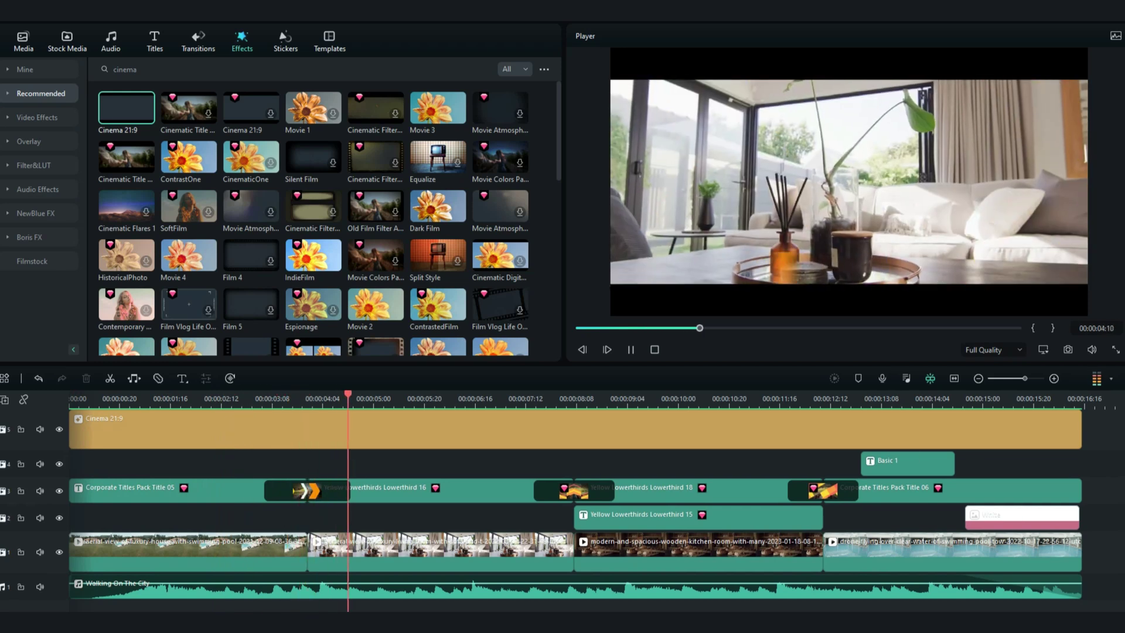
pyautogui.press('space')
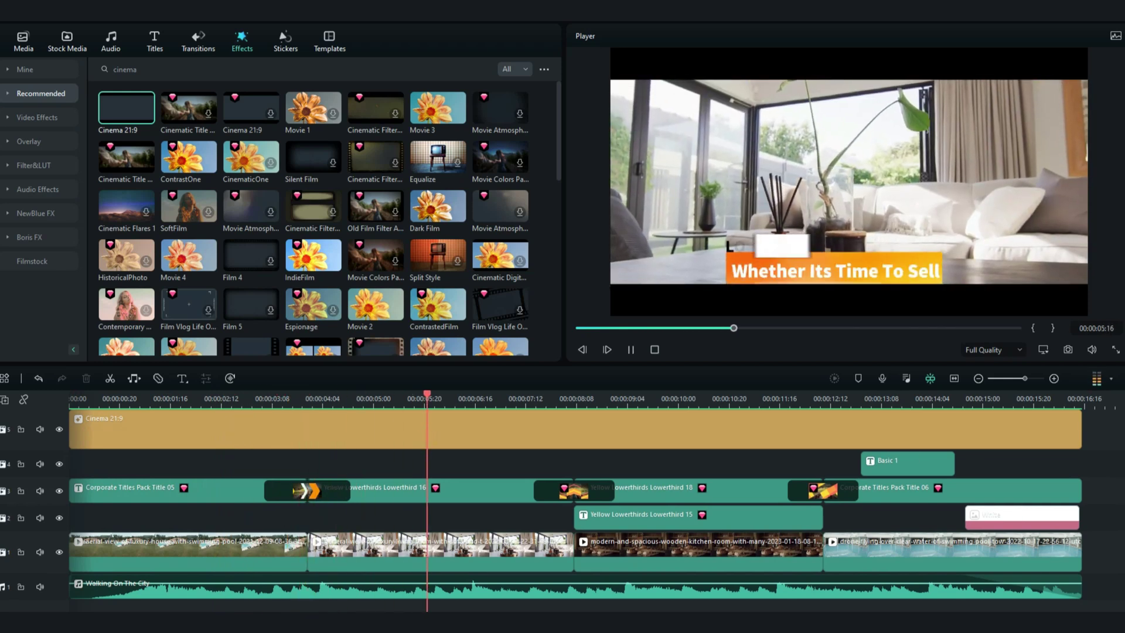
pyautogui.press('space')
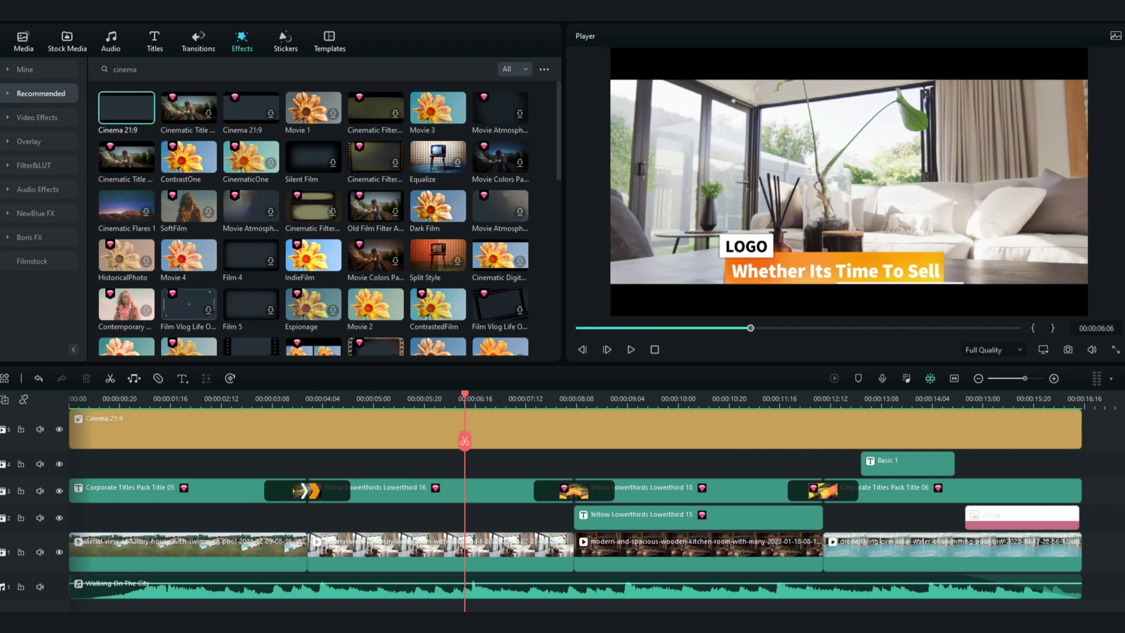
pyautogui.doubleClick(387, 490)
pyautogui.click(58, 37)
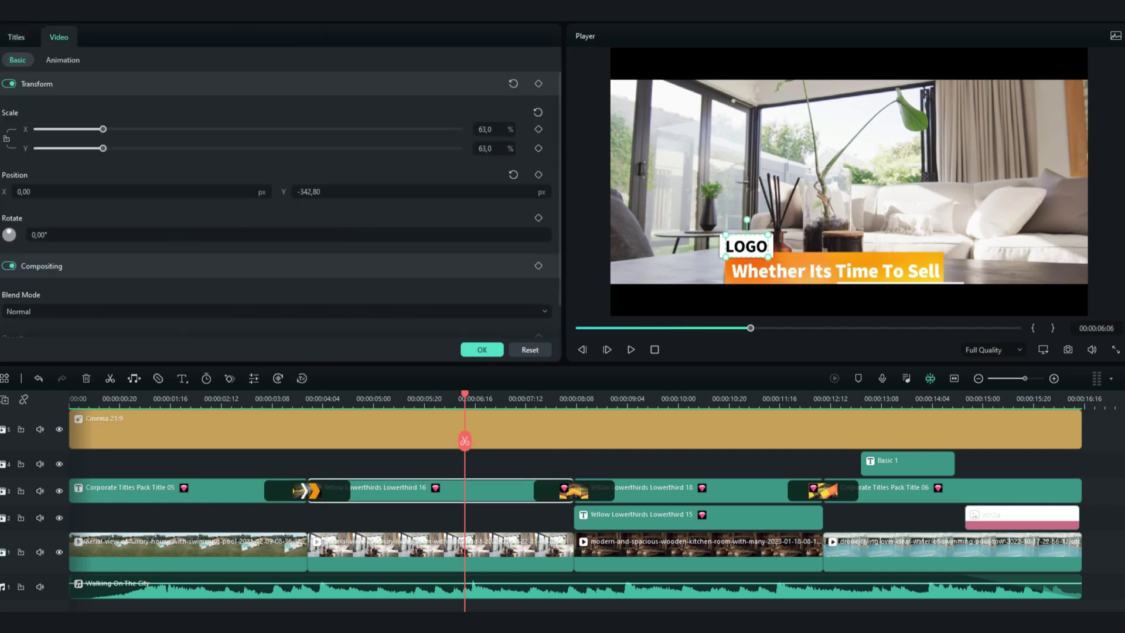
pyautogui.moveTo(102, 129); pyautogui.dragTo(86, 149)
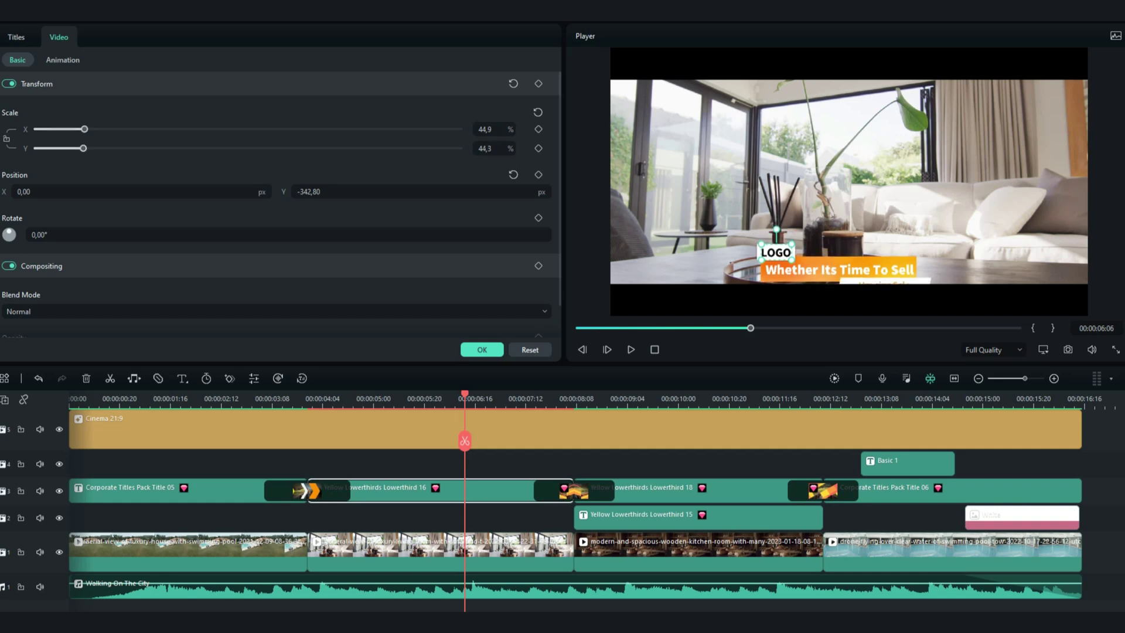
pyautogui.moveTo(24, 192)
pyautogui.mouseDown()
pyautogui.moveTo(36, 192)
pyautogui.moveTo(24, 191)
pyautogui.mouseUp()
pyautogui.moveTo(307, 191); pyautogui.dragTo(341, 192)
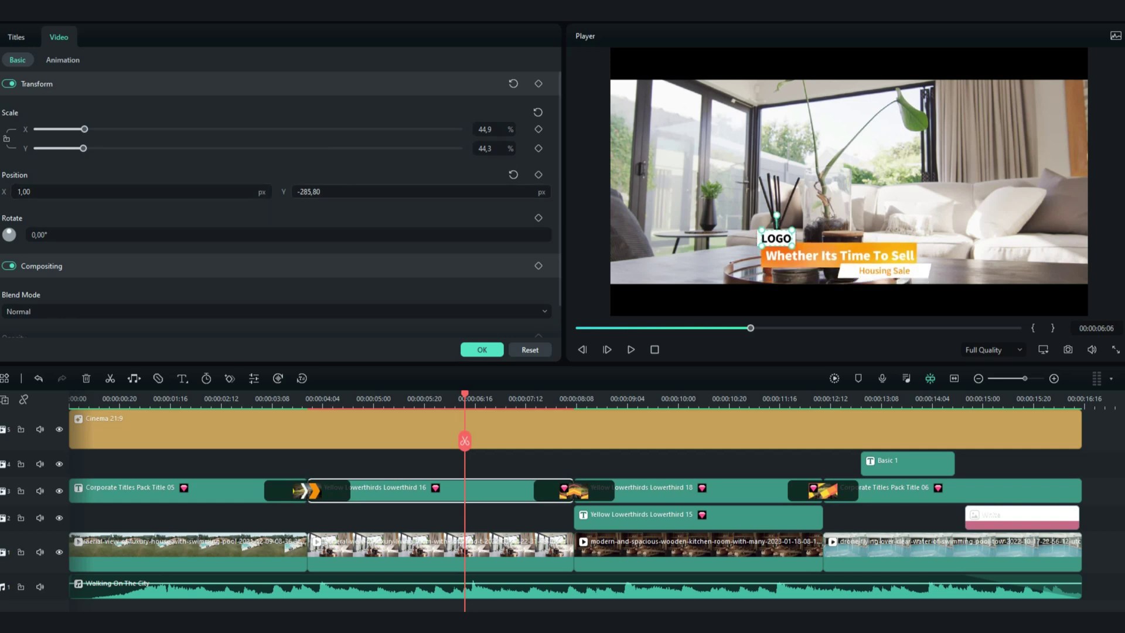
pyautogui.moveTo(85, 129); pyautogui.dragTo(91, 148)
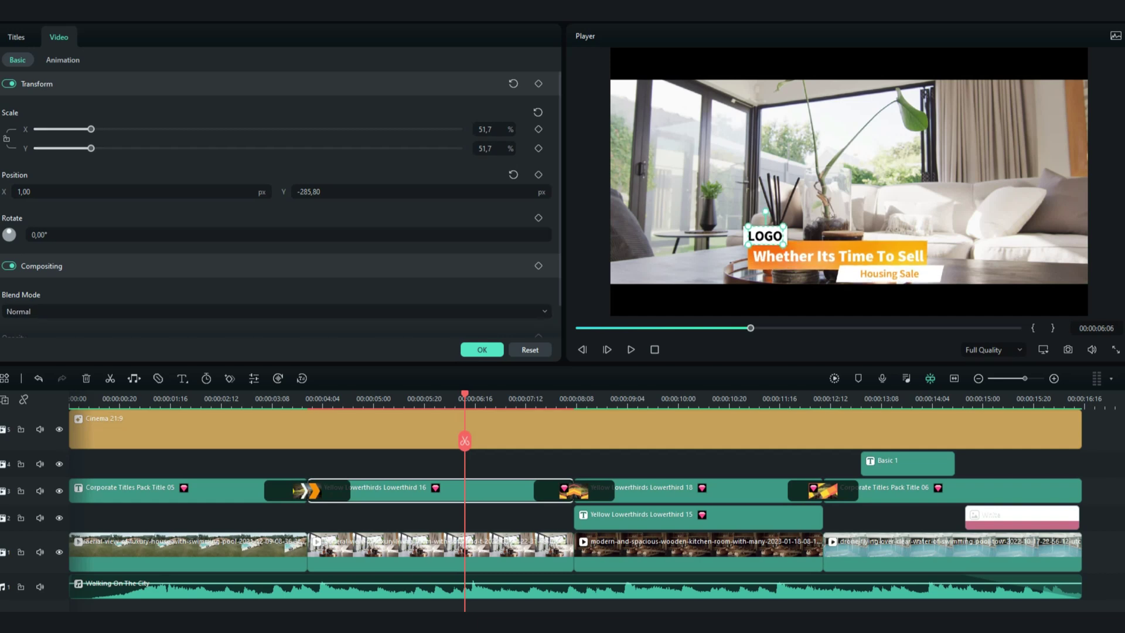
pyautogui.moveTo(308, 192); pyautogui.dragTo(316, 191)
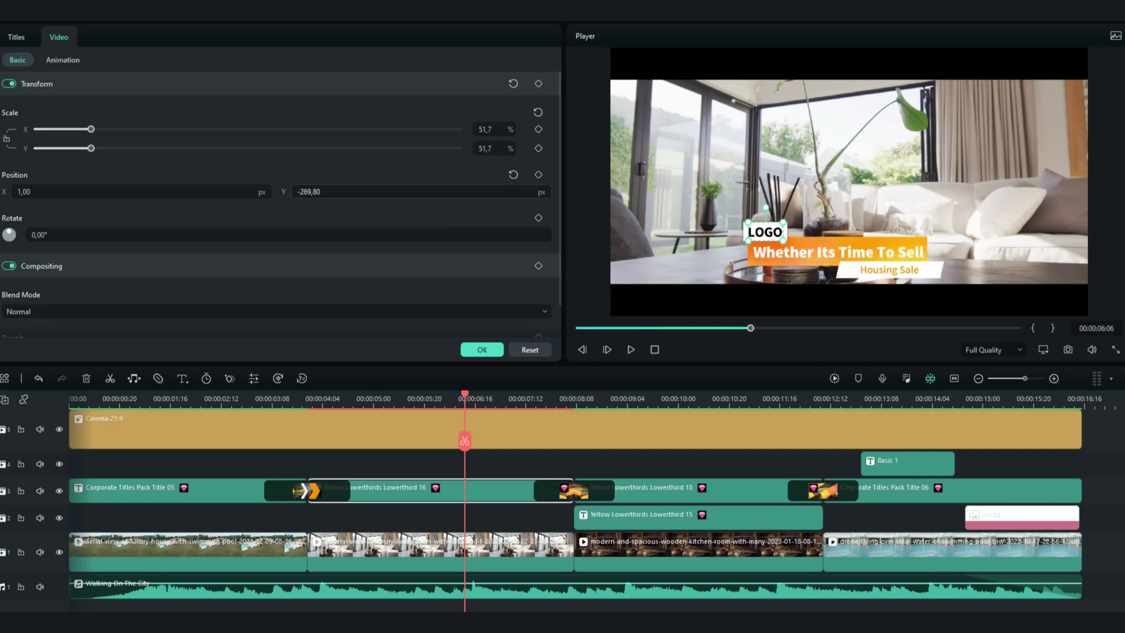
pyautogui.click(481, 349)
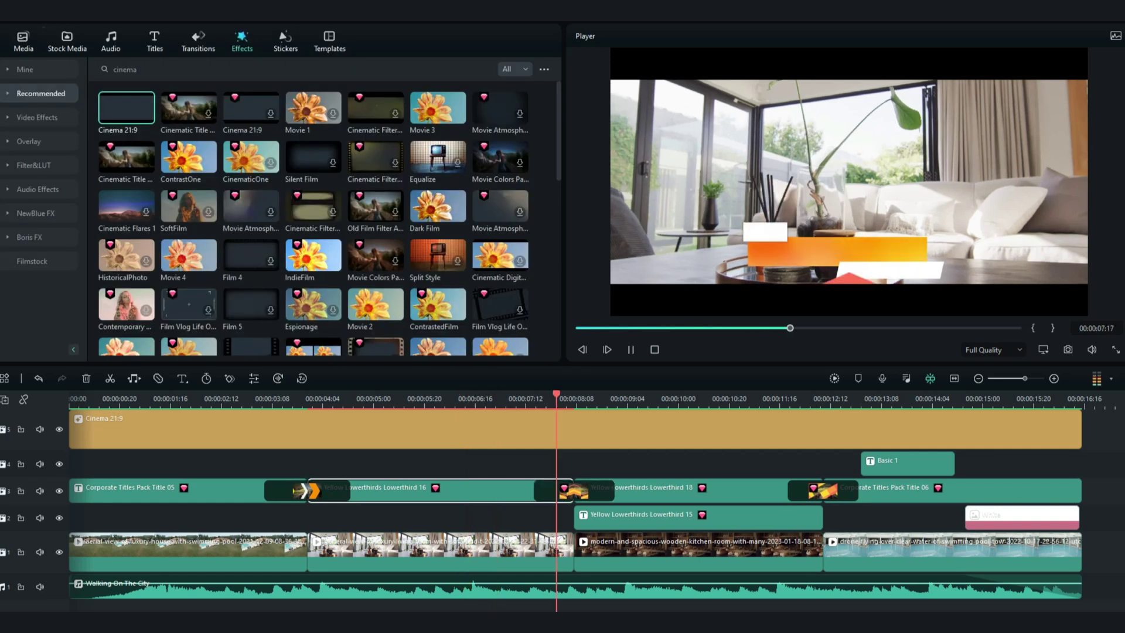
# - Play to the kitchen clip and set the upper "Housing Sale" title (Lowerthird 18) to scale 42% and position X -556.63
pyautogui.press('space')
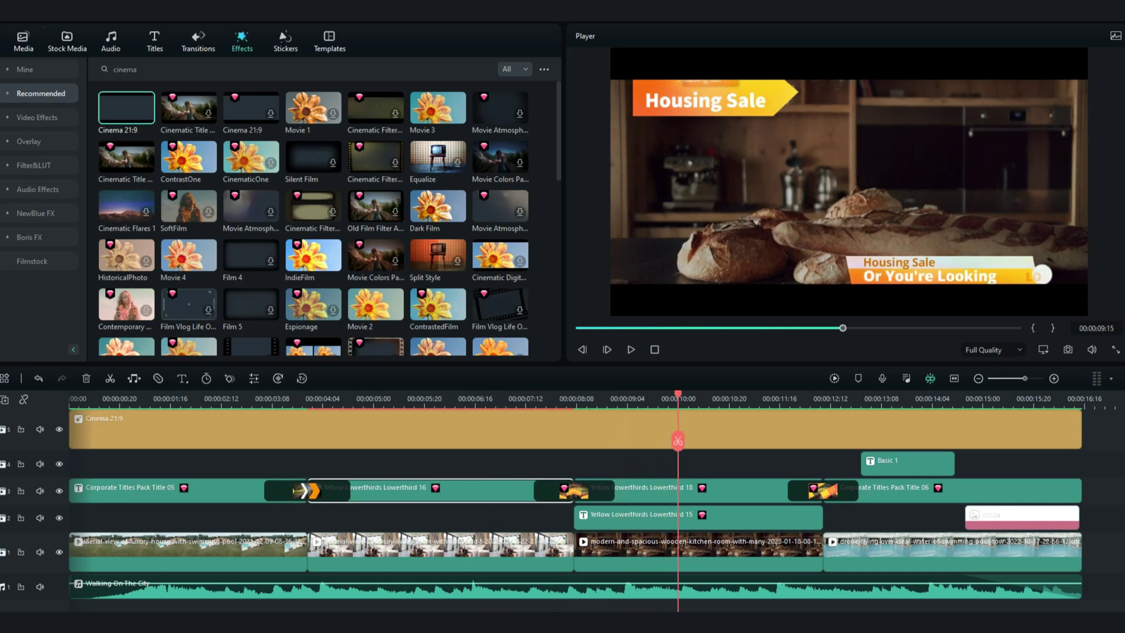
pyautogui.doubleClick(698, 490)
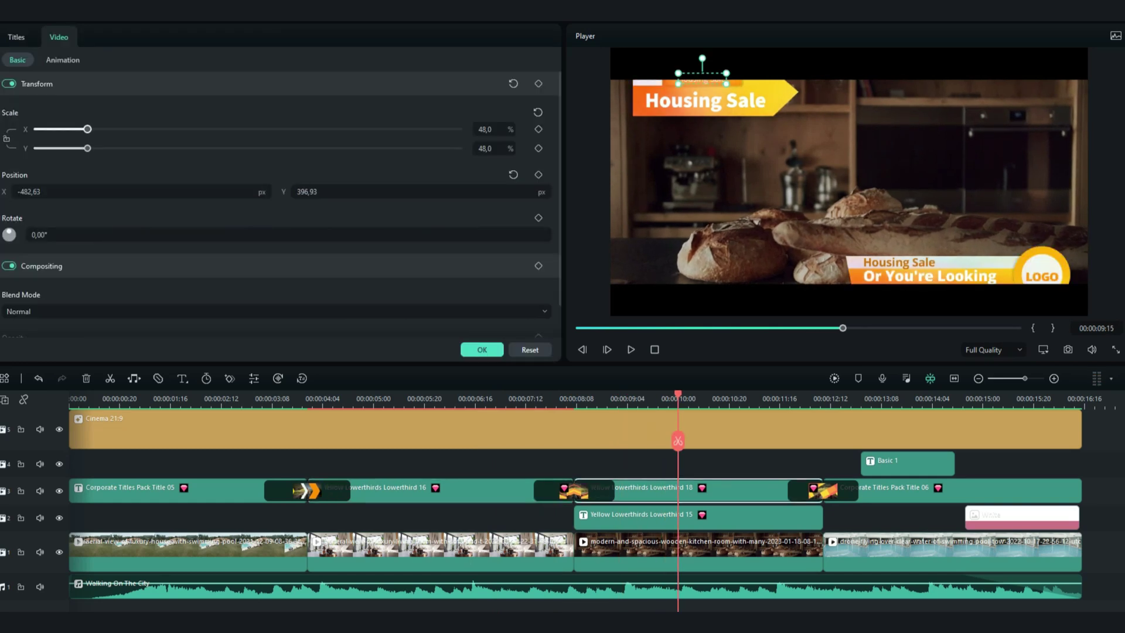
pyautogui.moveTo(88, 129); pyautogui.dragTo(83, 148)
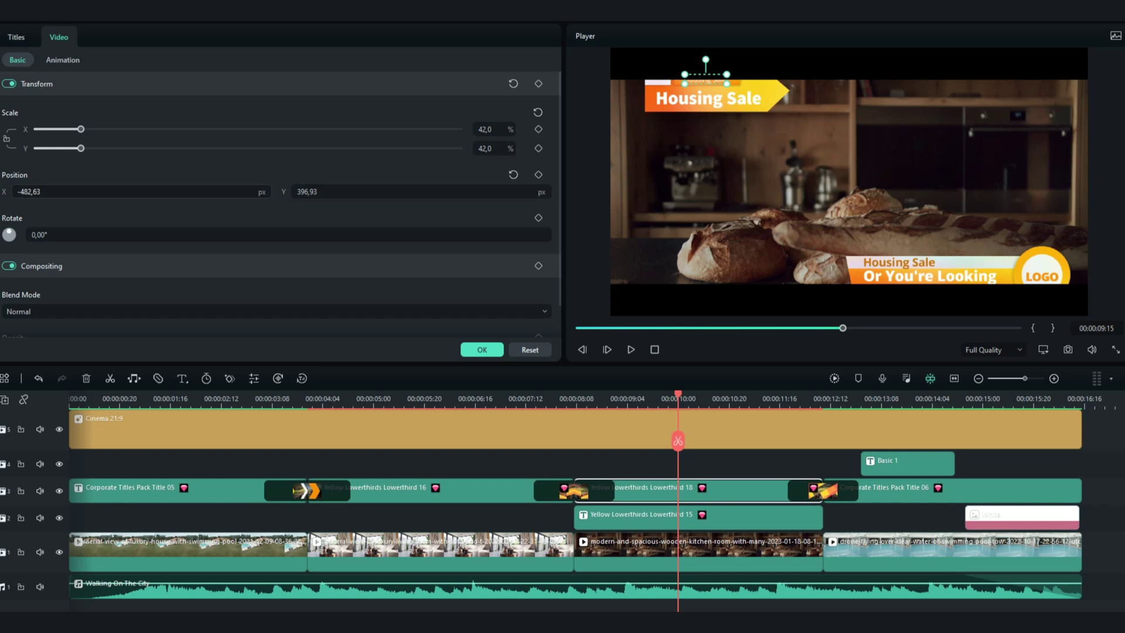
pyautogui.moveTo(29, 191); pyautogui.dragTo(13, 192)
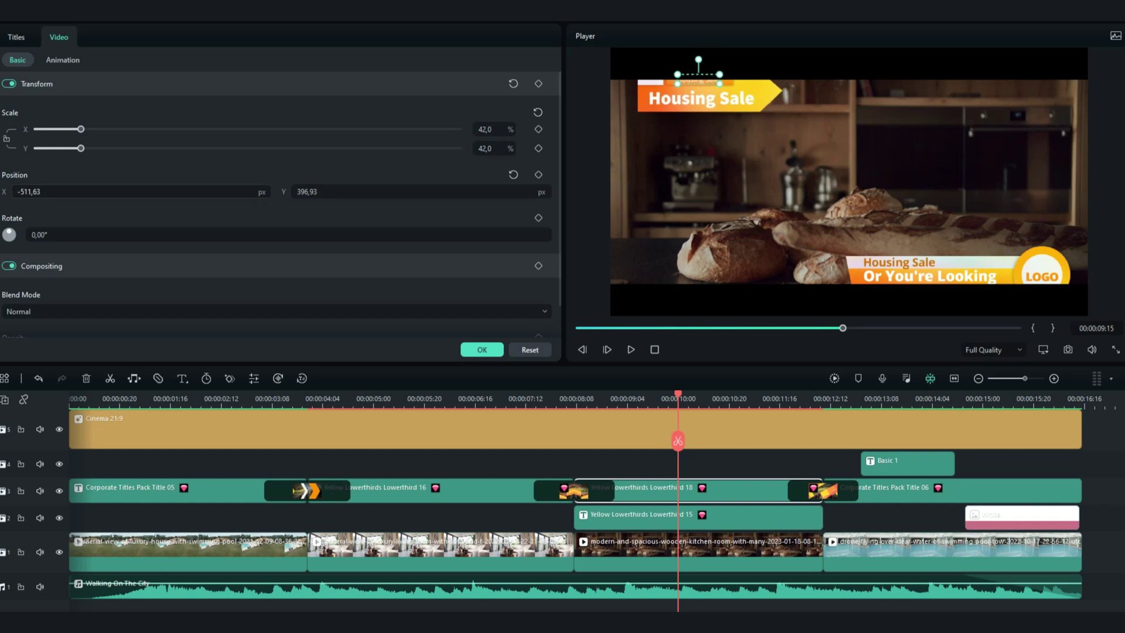
pyautogui.press('Left')
pyautogui.press('Left')
pyautogui.press('Left')
pyautogui.press('Left')
pyautogui.press('Left')
pyautogui.press('Left')
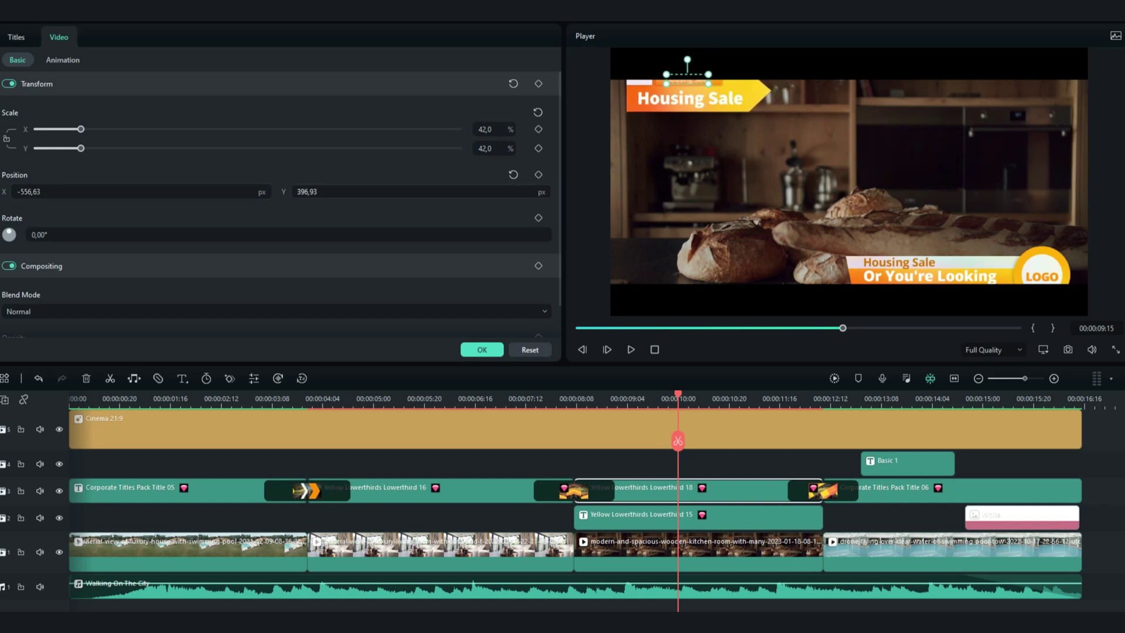
# - Lower the upper "Housing Sale" title to position Y 332.93 so it sits inside the letterbox, and apply the changes
pyautogui.press('Down')
pyautogui.press('Down')
pyautogui.press('Down')
pyautogui.press('Down')
pyautogui.press('Down')
pyautogui.press('Down')
pyautogui.press('Down')
pyautogui.press('Down')
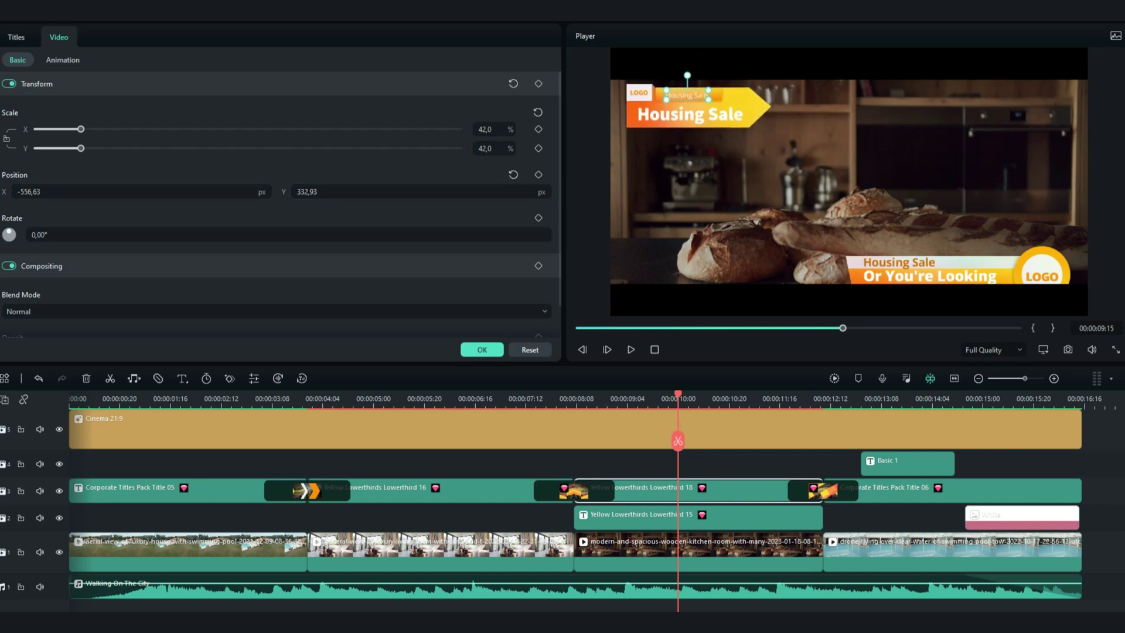
pyautogui.click(482, 349)
# - Scale the "Or You're Looking To Buy" title (Lowerthird 15) to 51.7% and move it up and right inside the letterbox corner
pyautogui.doubleClick(698, 517)
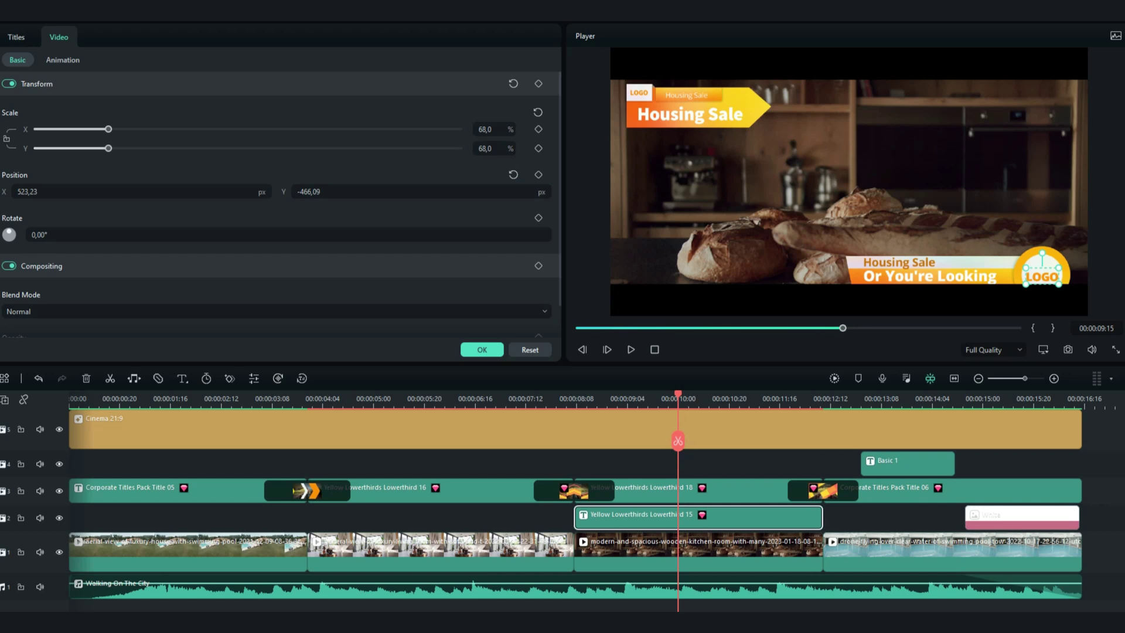
pyautogui.moveTo(108, 129); pyautogui.dragTo(85, 129)
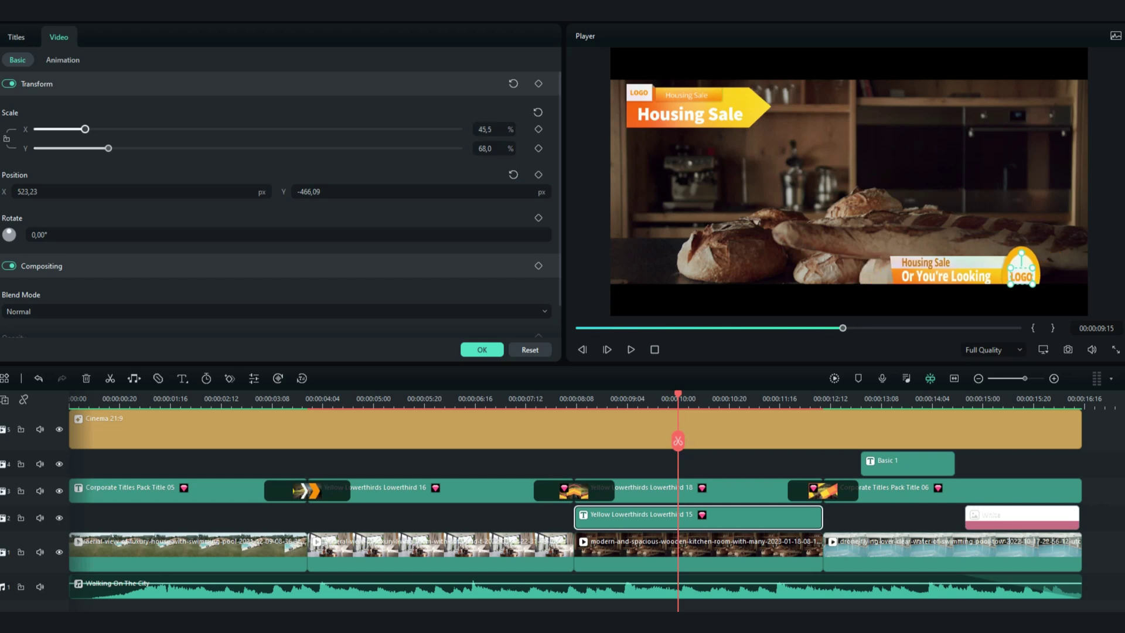
pyautogui.moveTo(85, 129); pyautogui.dragTo(92, 148)
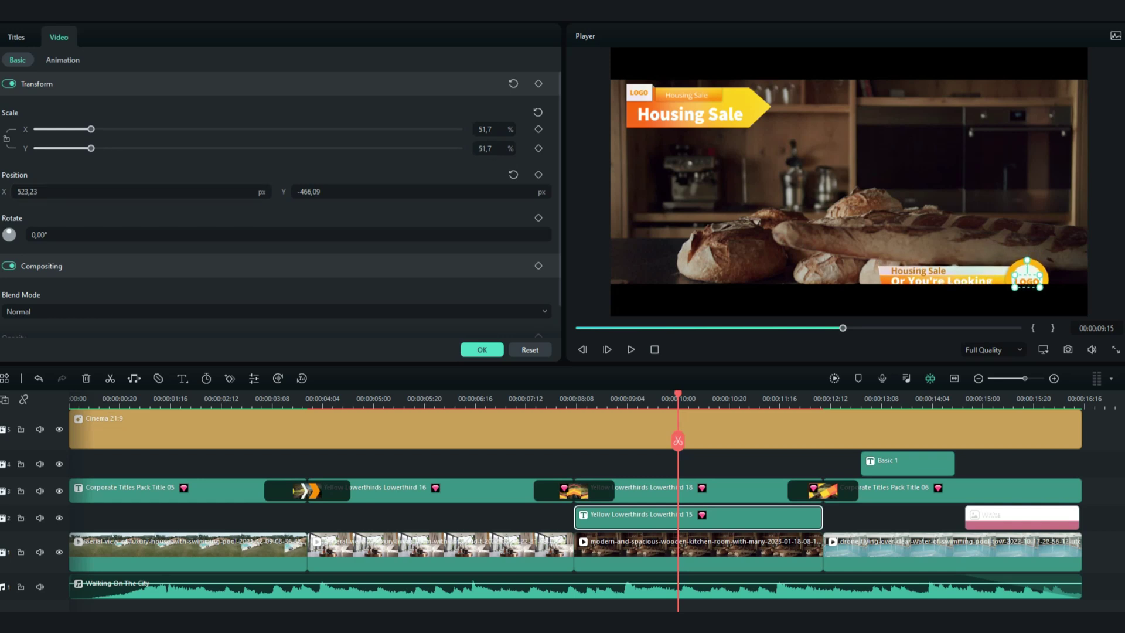
pyautogui.moveTo(309, 192); pyautogui.dragTo(355, 191)
pyautogui.moveTo(1026, 260); pyautogui.dragTo(1056, 260)
pyautogui.click(482, 349)
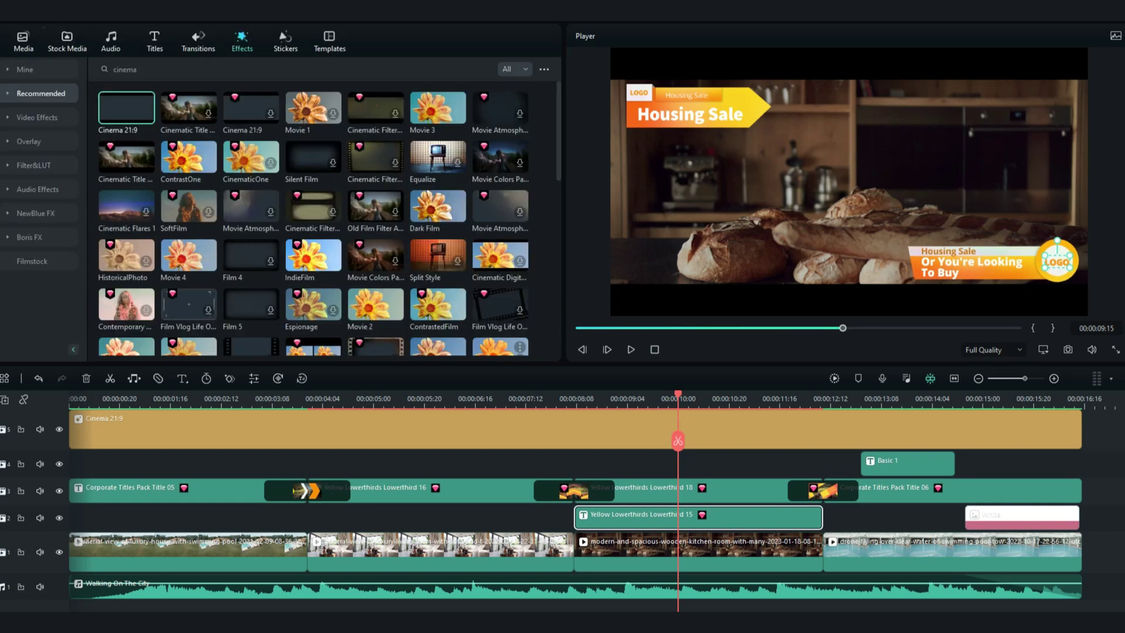
# - Play the video to its end to check the remaining titles, and replay it from the beginning
pyautogui.press('space')
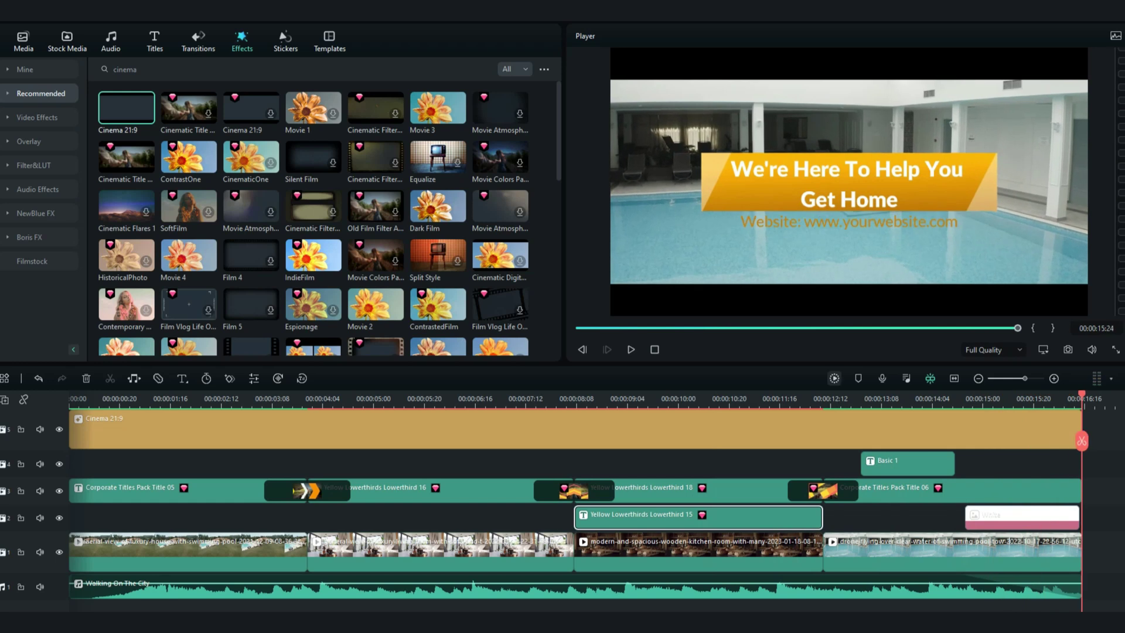
pyautogui.moveTo(1082, 399); pyautogui.dragTo(69, 399)
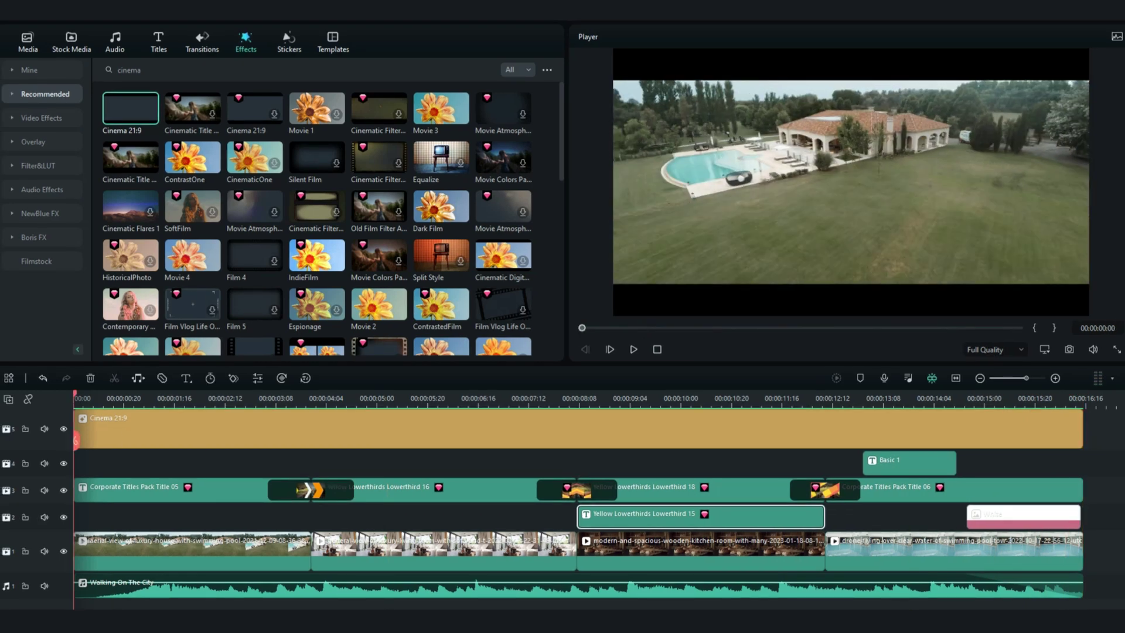
pyautogui.press('space')
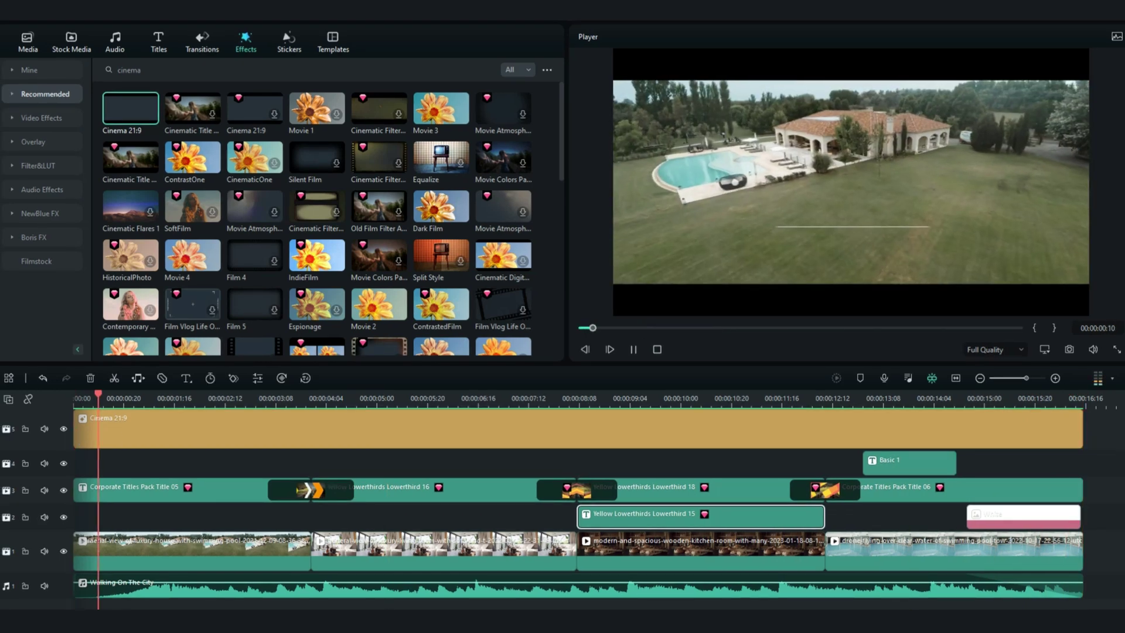